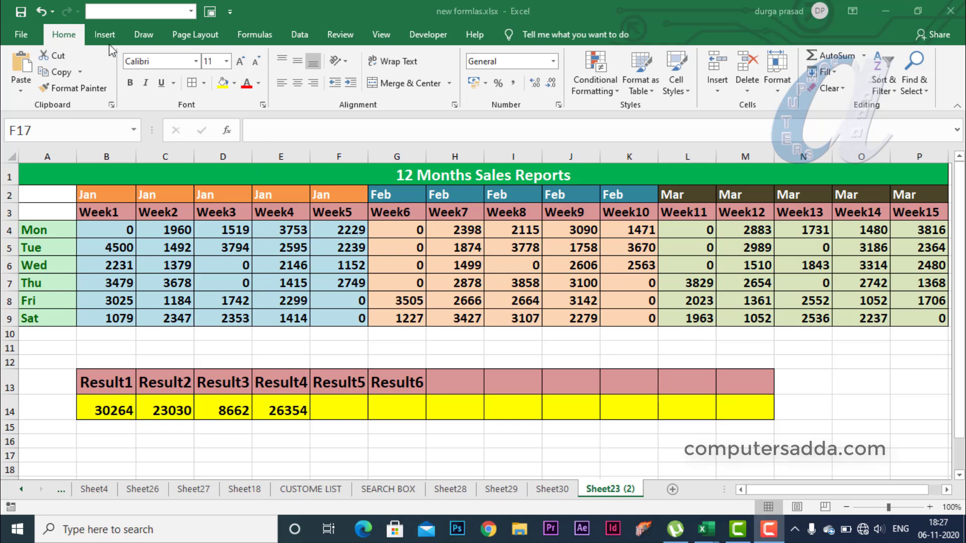
- Collapse and re-pin the ribbon, then switch to full-screen view and exit it with Esc
double_click(66, 36)
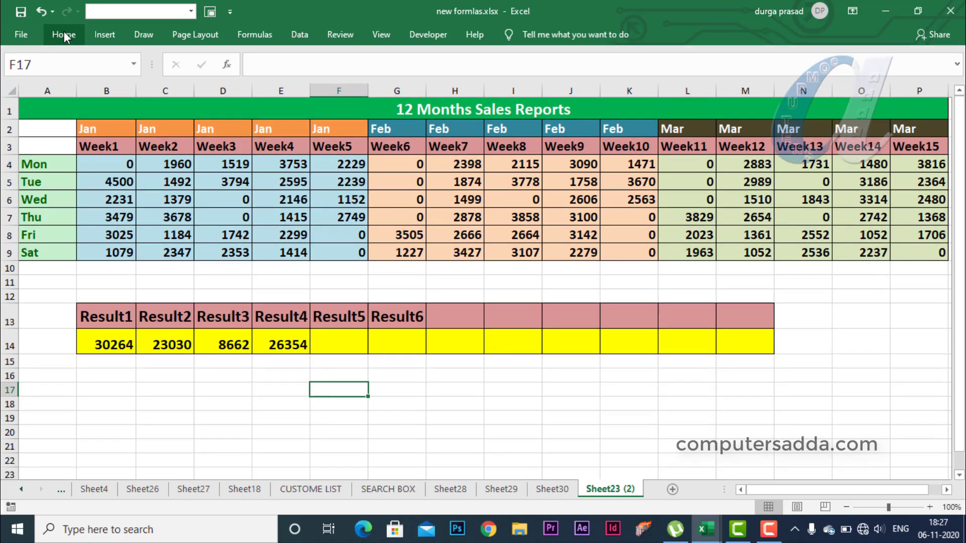
click(65, 34)
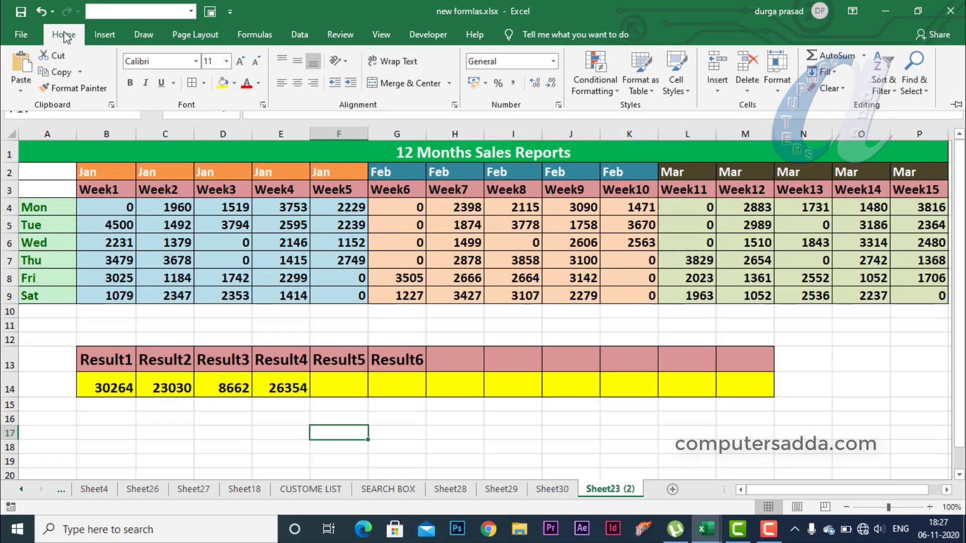
double_click(65, 35)
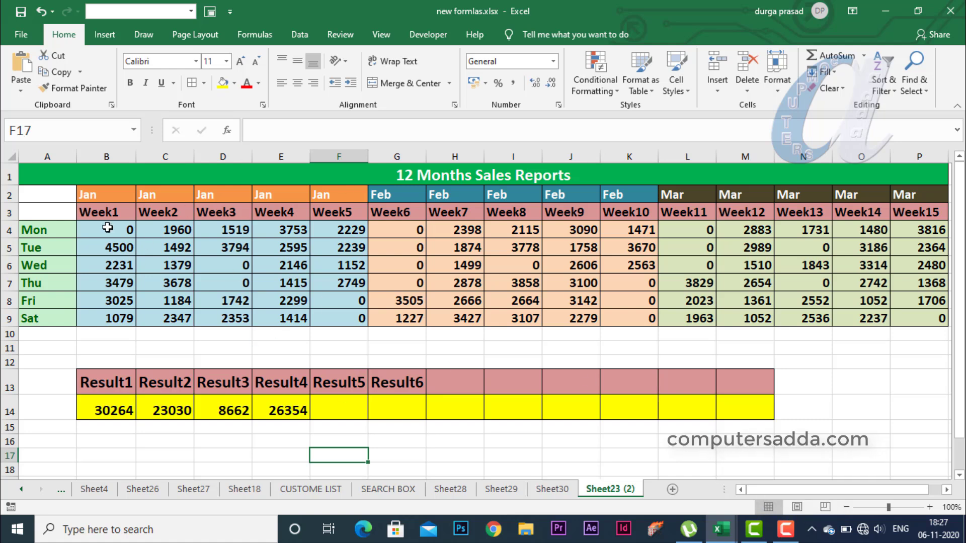
click(210, 15)
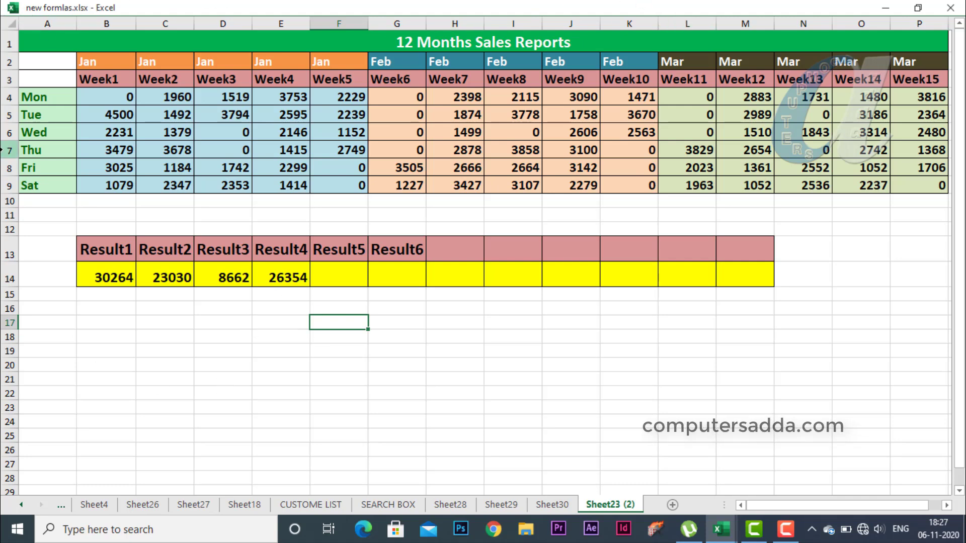
key(Escape)
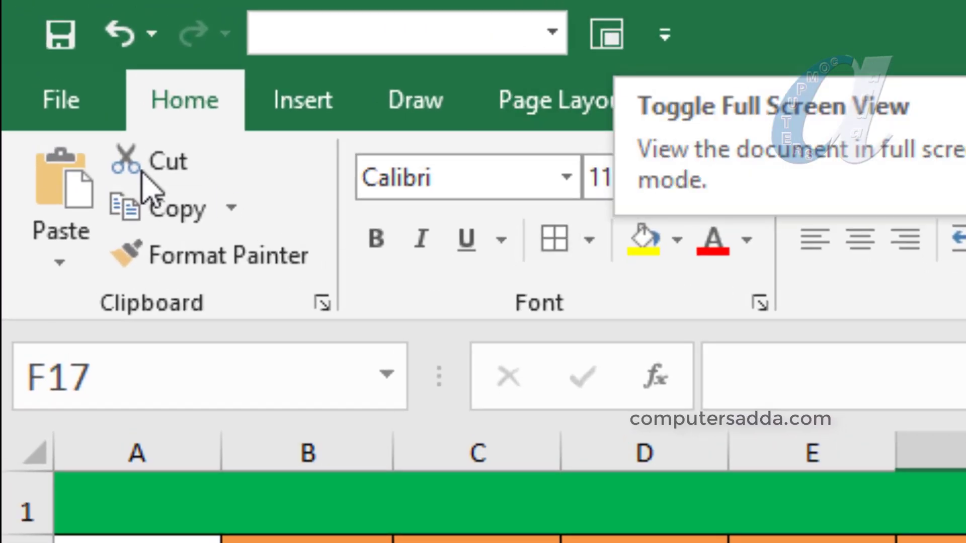
- In Options > Customize Ribbon, list Commands Not in the Ribbon and select Toggle Full Screen View
click(58, 115)
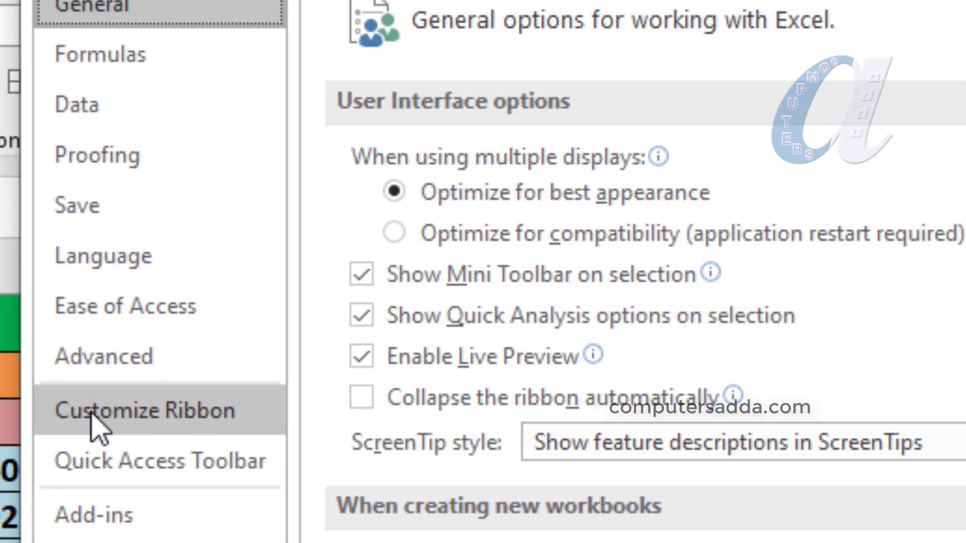
click(101, 427)
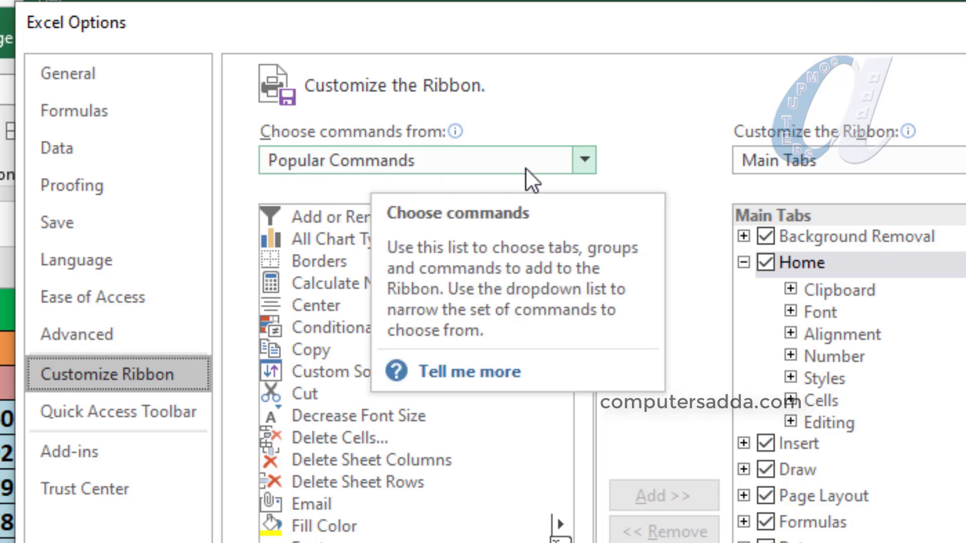
click(583, 160)
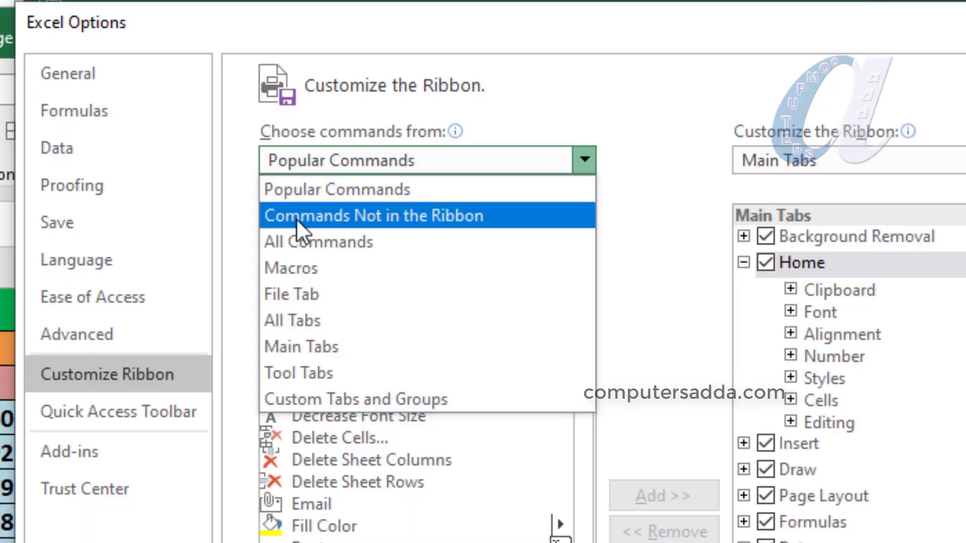
click(431, 218)
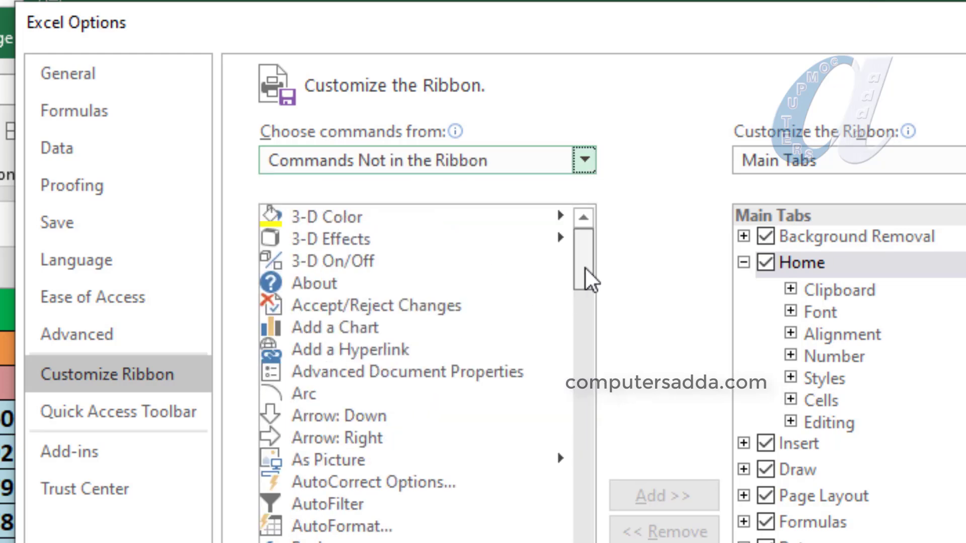
drag(585, 257, 578, 541)
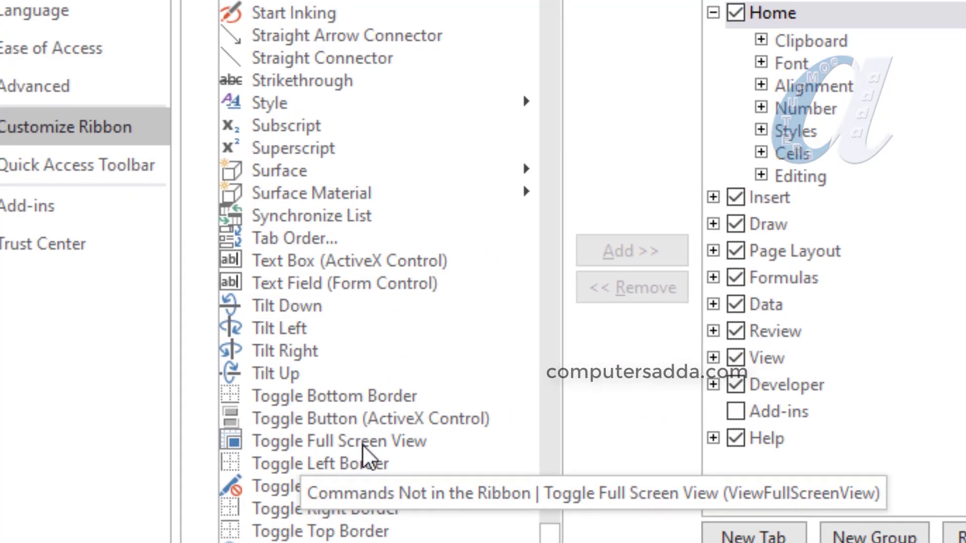
click(284, 445)
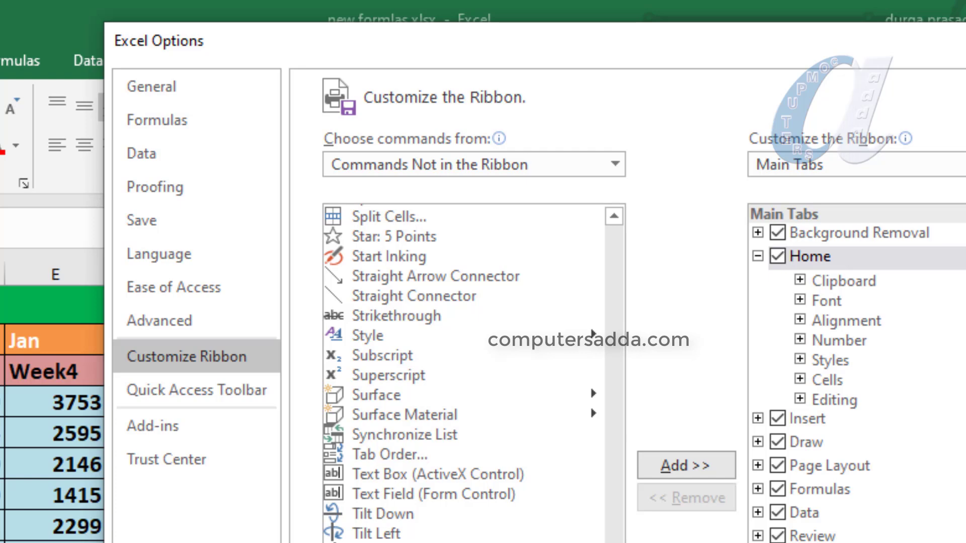
- In Quick Access Toolbar settings, choose Toggle Full Screen View from Commands Not in the Ribbon, then close Options
click(147, 391)
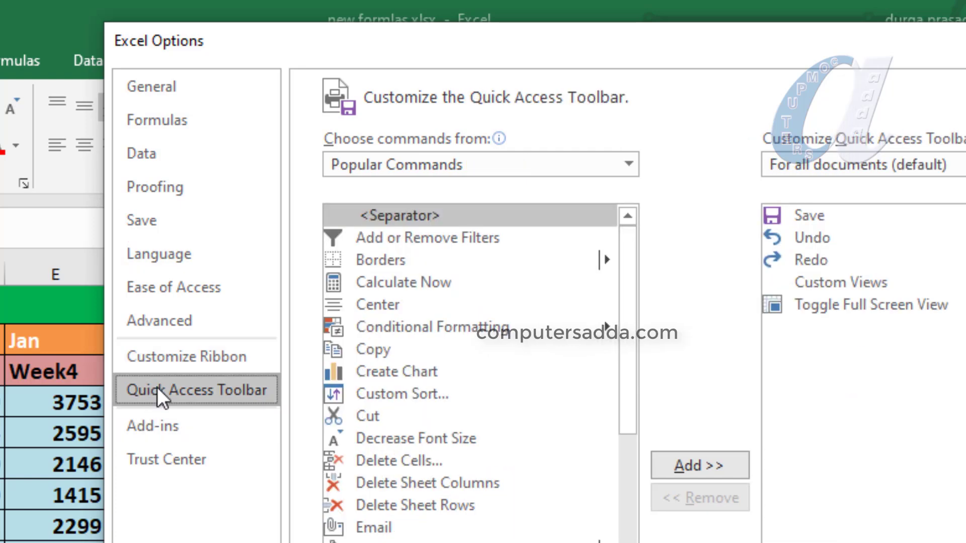
click(627, 165)
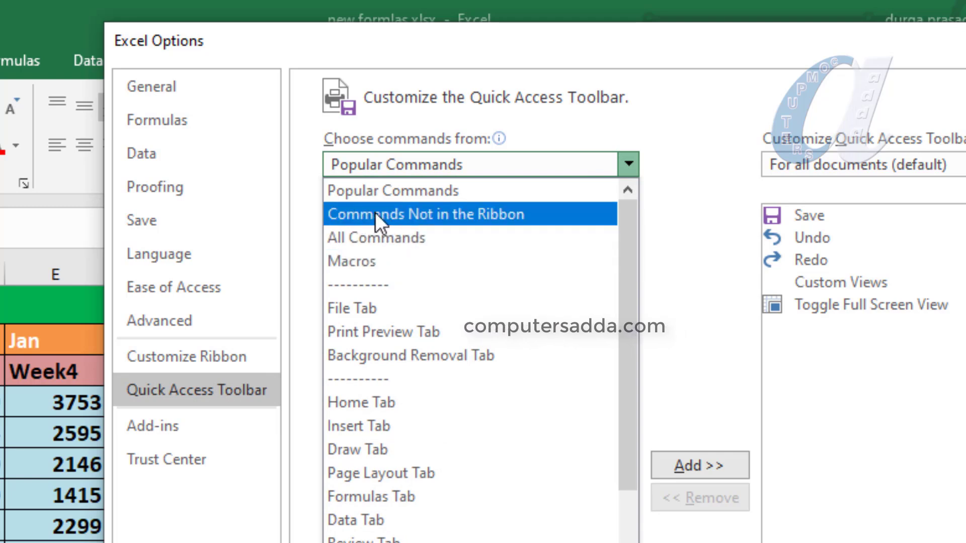
click(168, 352)
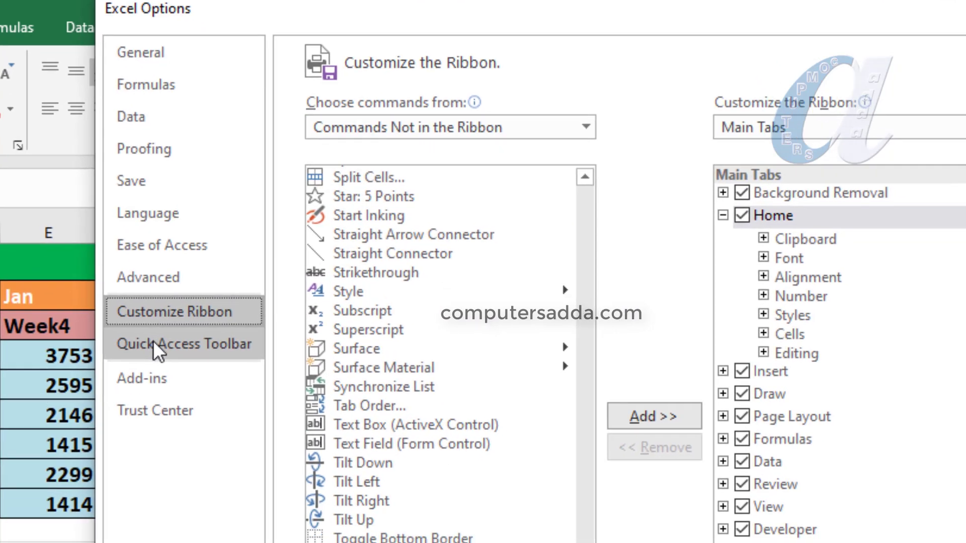
click(126, 233)
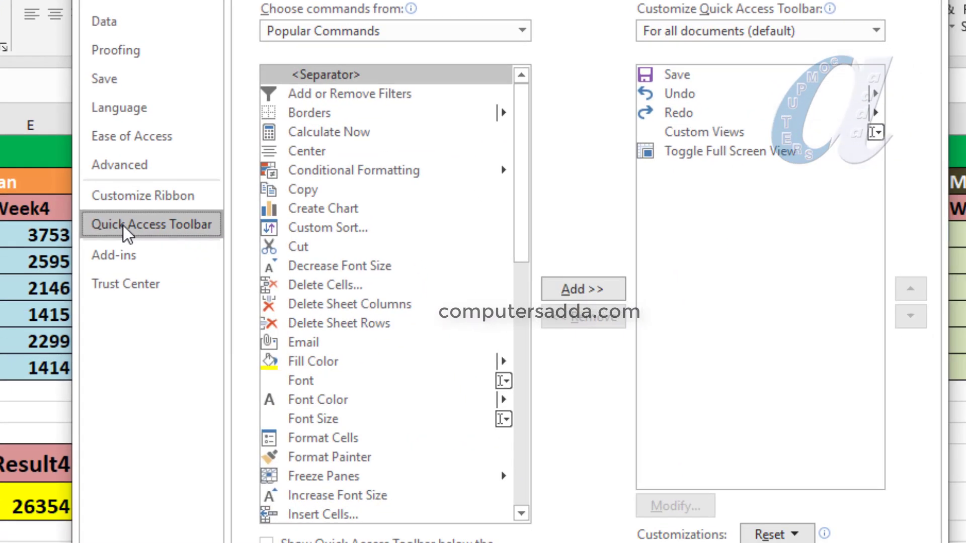
click(522, 31)
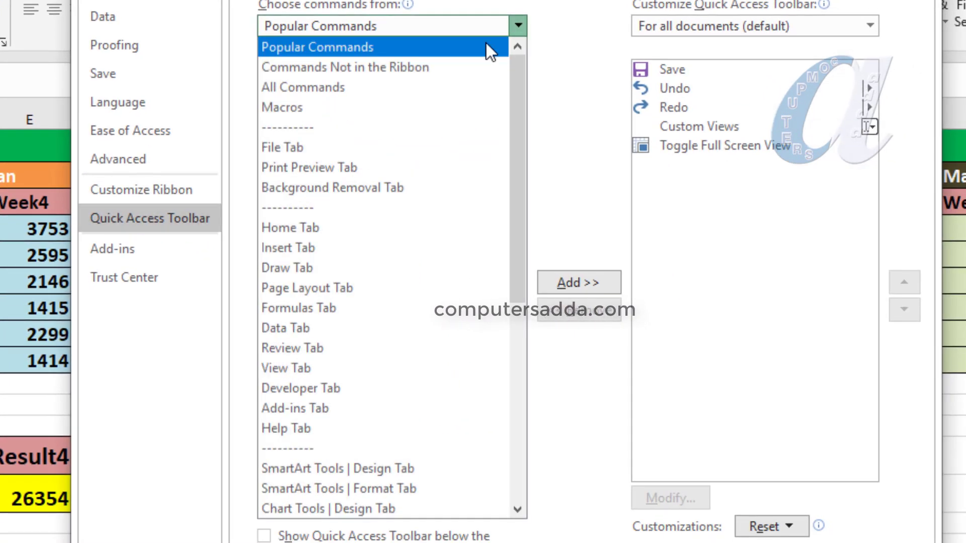
click(327, 72)
drag(518, 100, 518, 468)
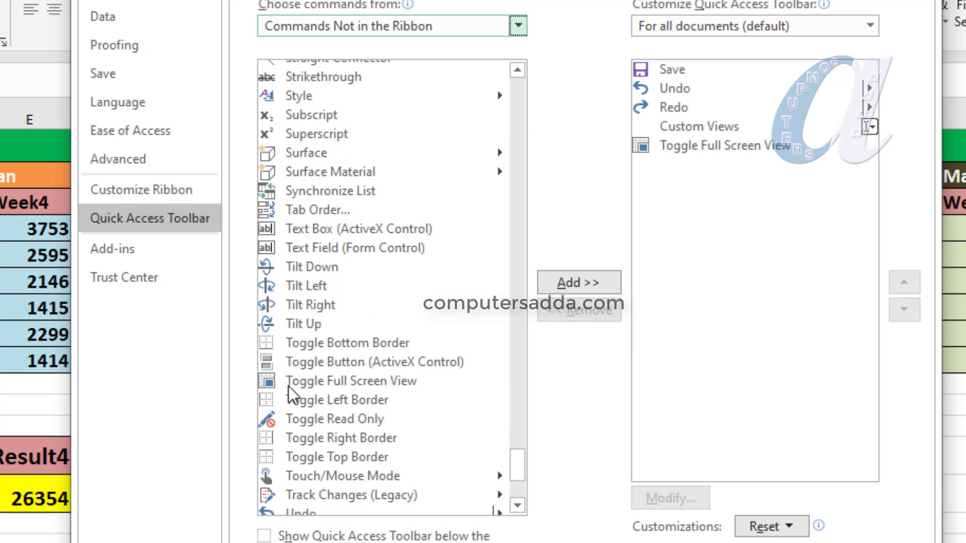
click(360, 385)
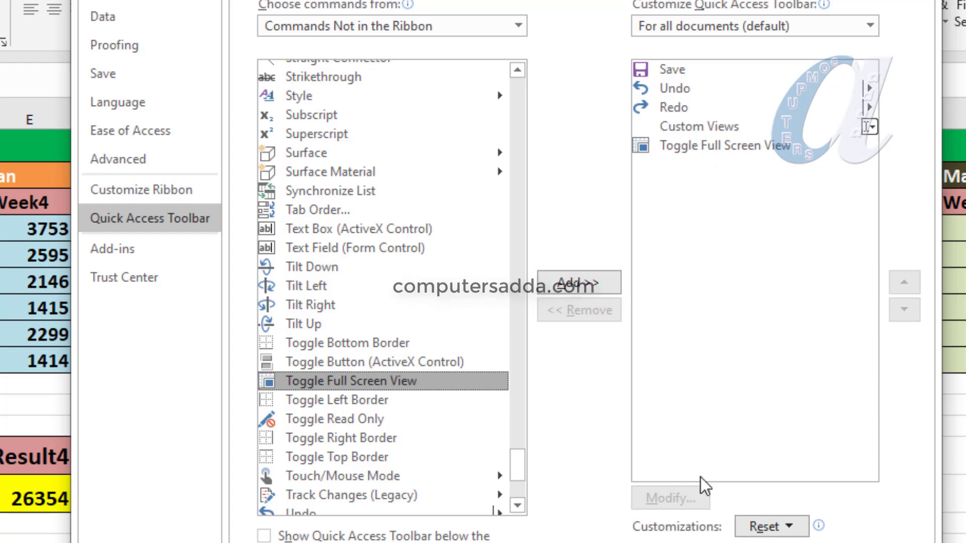
key(Return)
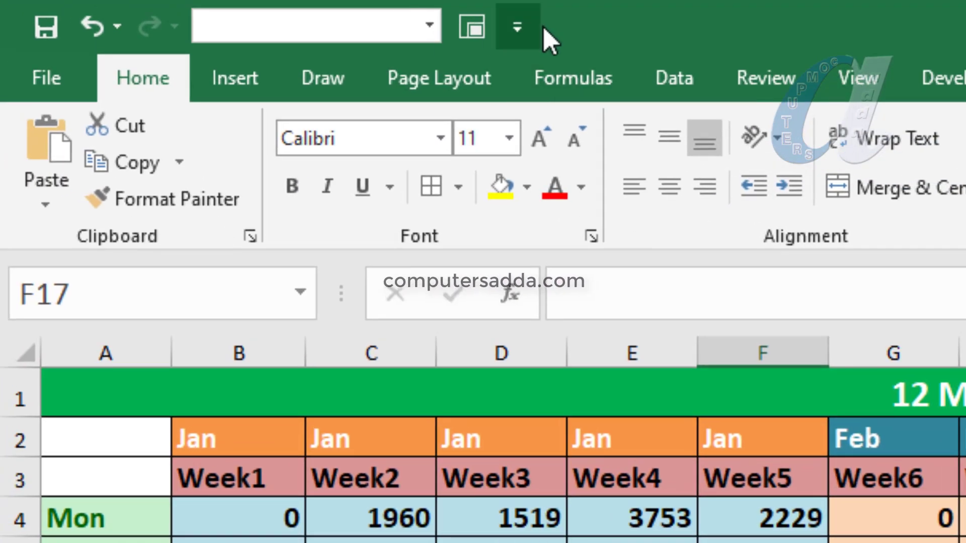
- Switch to full-screen view with the new Quick Access Toolbar button, then exit it with Esc
click(472, 28)
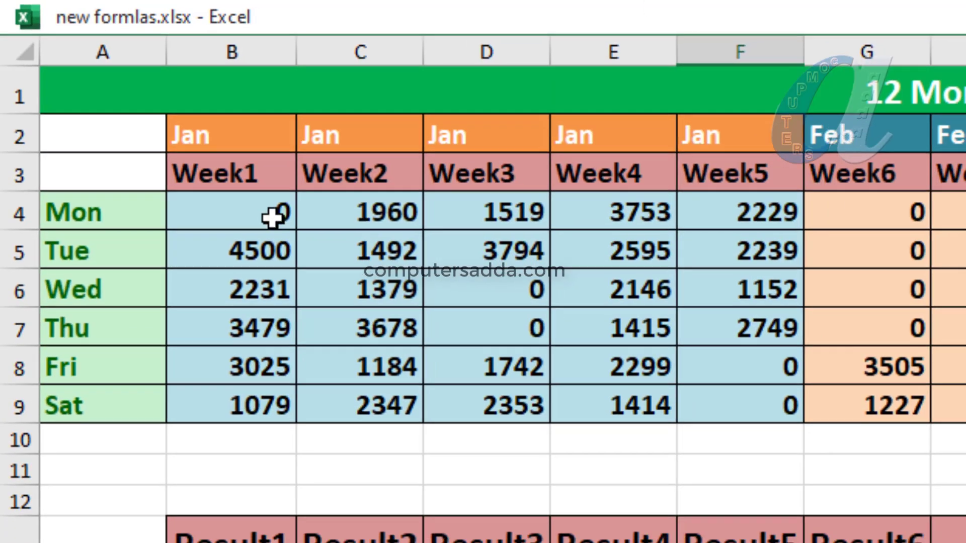
key(Escape)
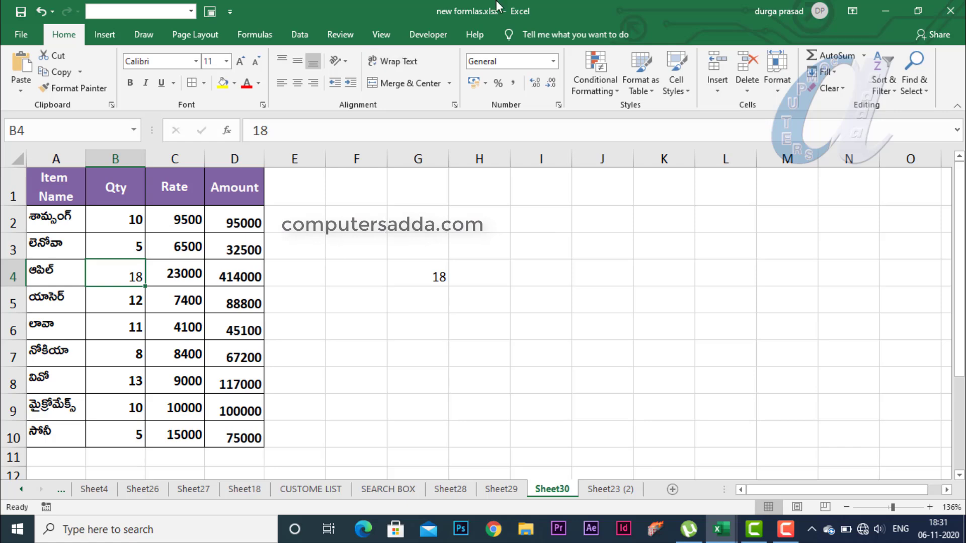
click(612, 489)
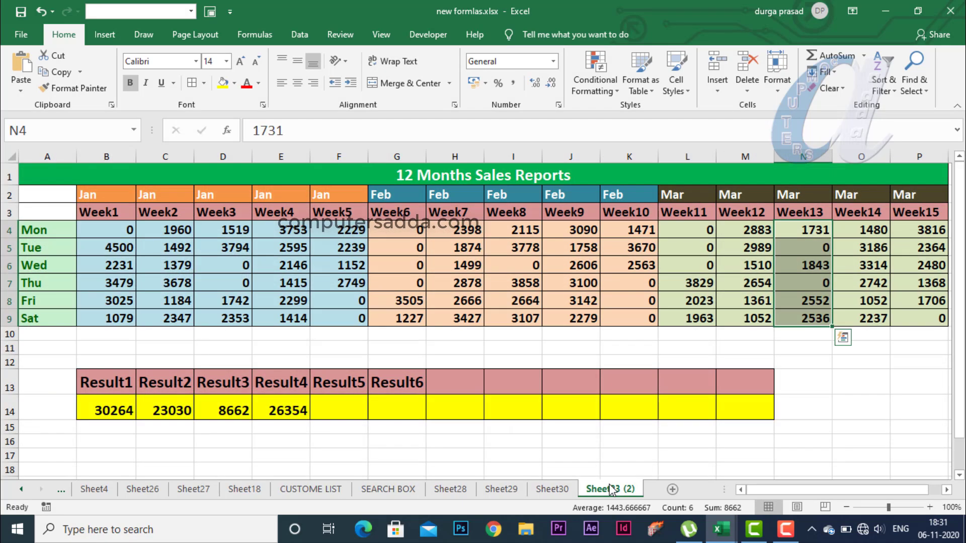
click(505, 489)
scroll(419, 315, up, 11)
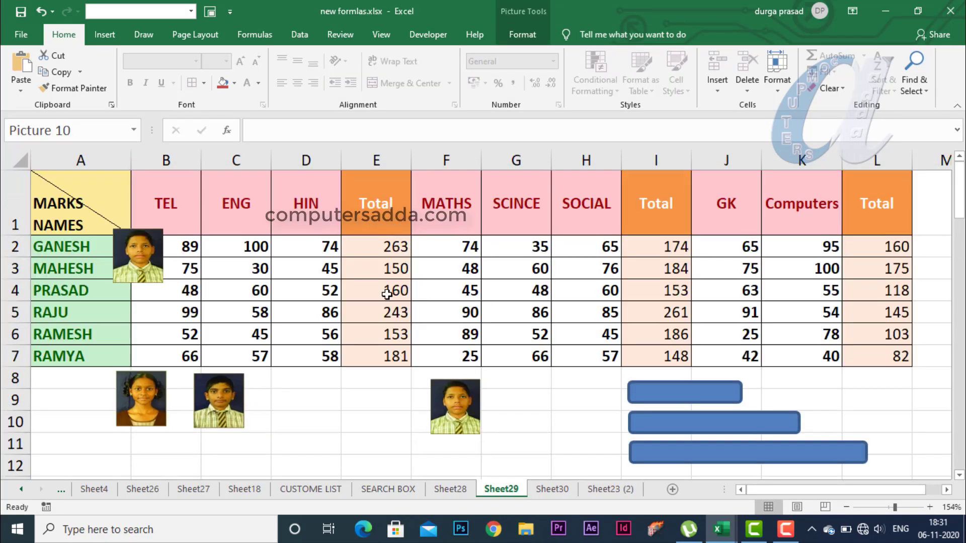
scroll(152, 341, down, 1)
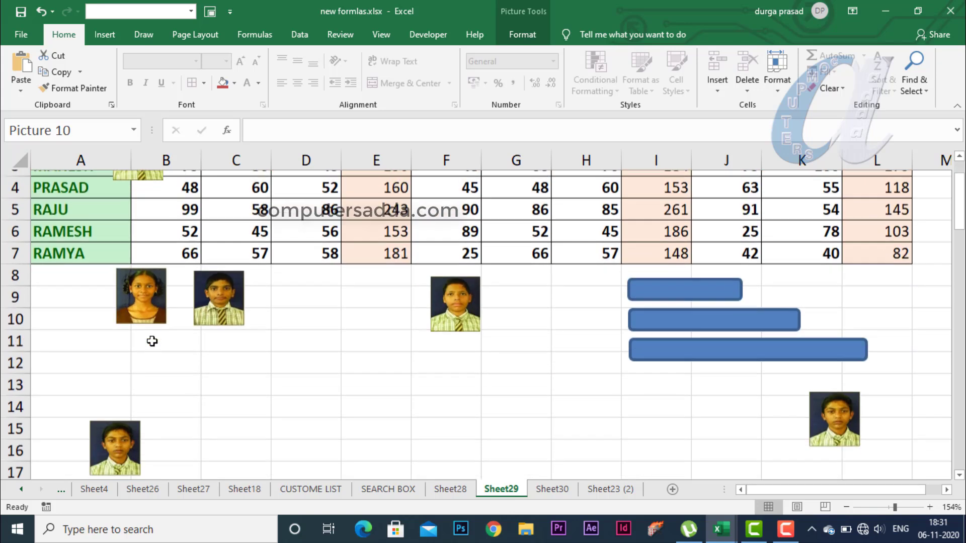
scroll(151, 339, down, 1)
scroll(165, 327, up, 2)
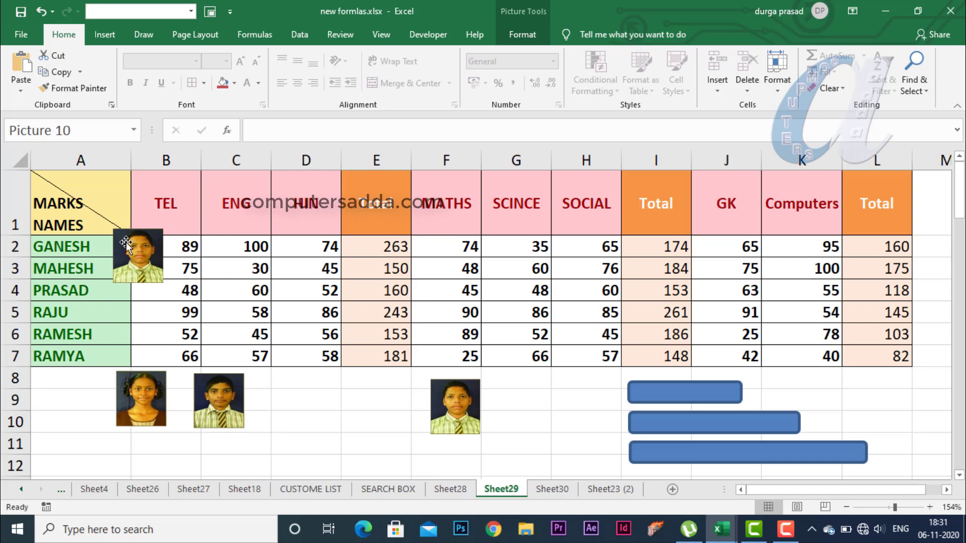
scroll(160, 370, down, 1)
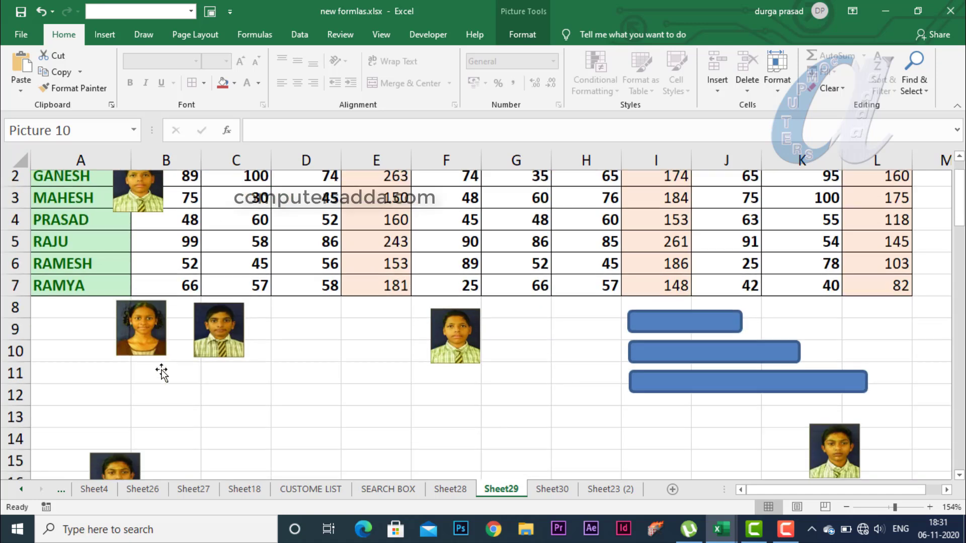
scroll(150, 347, down, 3)
scroll(154, 348, up, 3)
scroll(195, 338, down, 5)
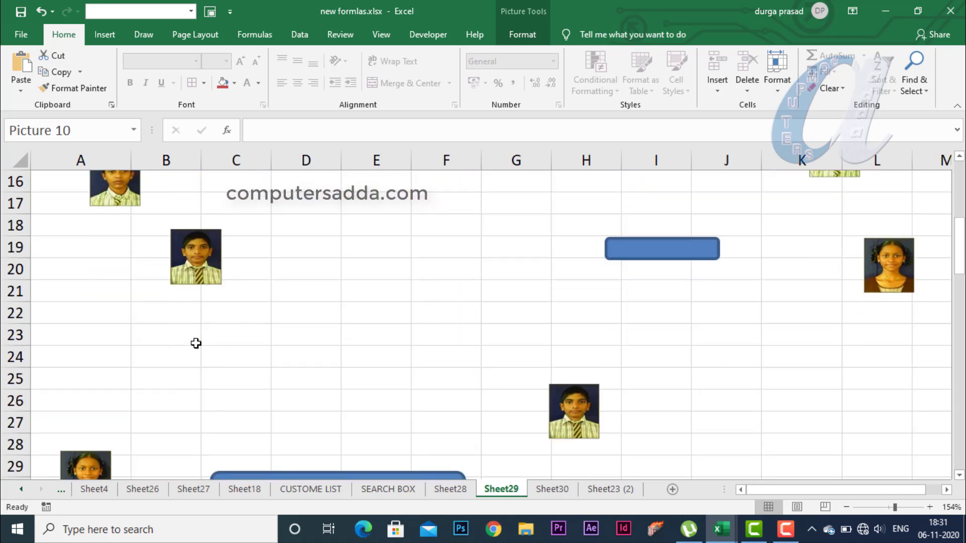
scroll(272, 332, down, 1)
scroll(290, 328, down, 3)
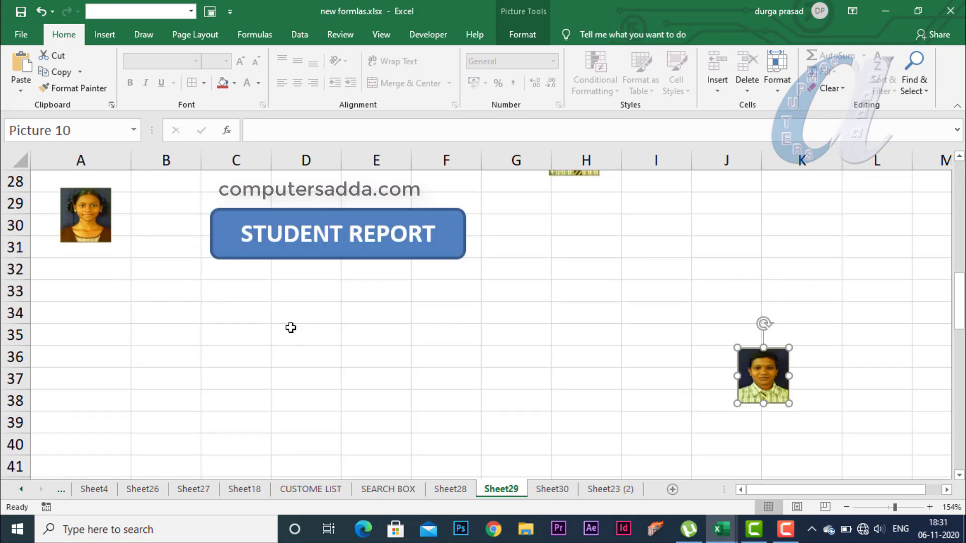
scroll(302, 347, up, 5)
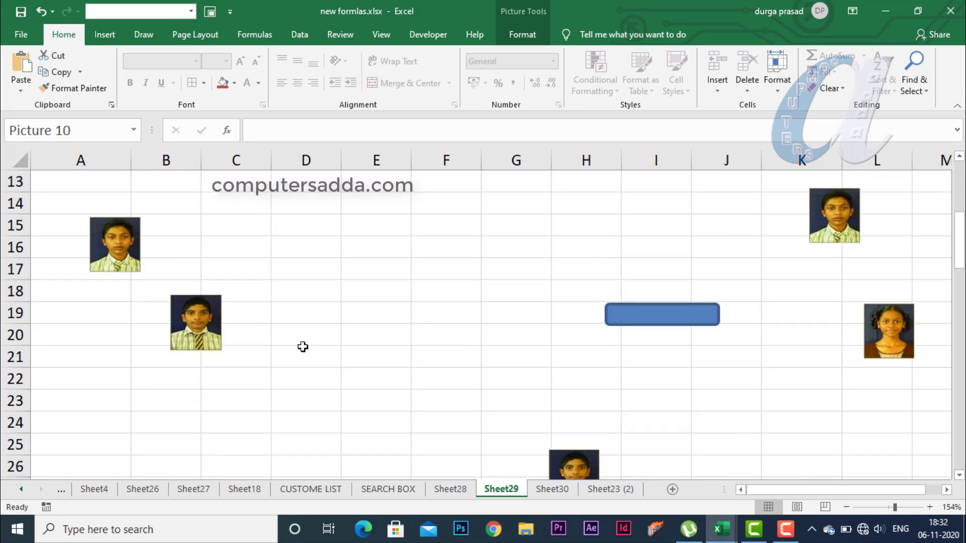
scroll(301, 345, down, 4)
scroll(302, 345, up, 1)
scroll(473, 332, up, 2)
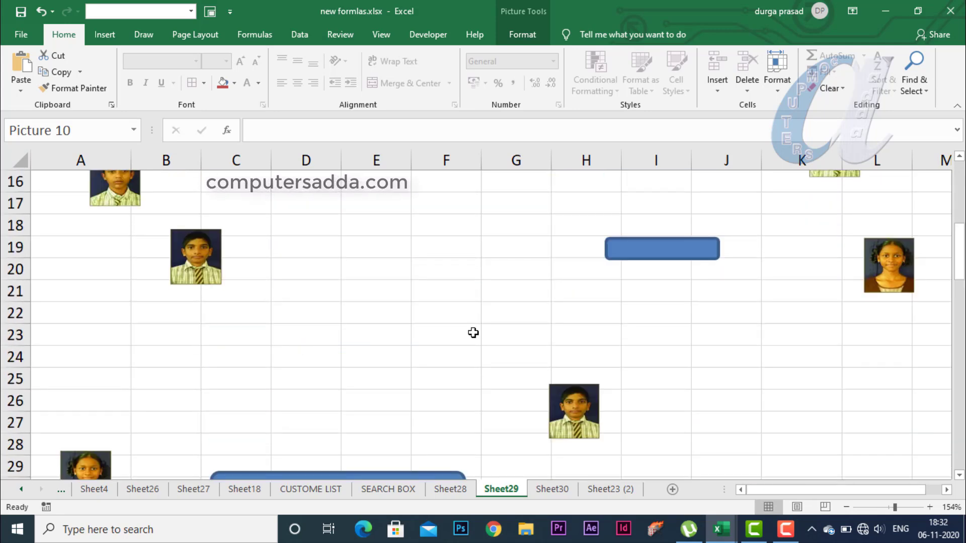
- Select the blue rounded bar plus the photos at B19 and A29 together, then deselect them
click(577, 413)
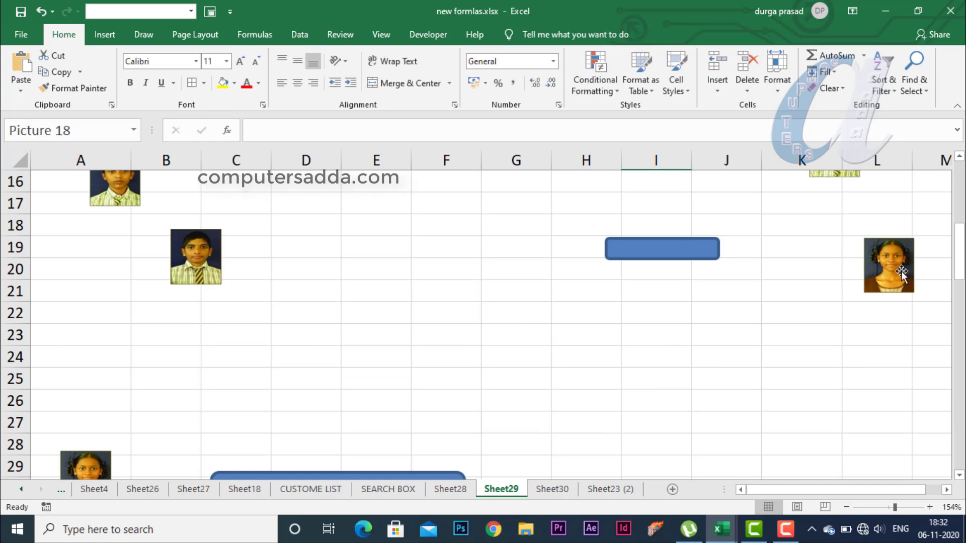
click(695, 257)
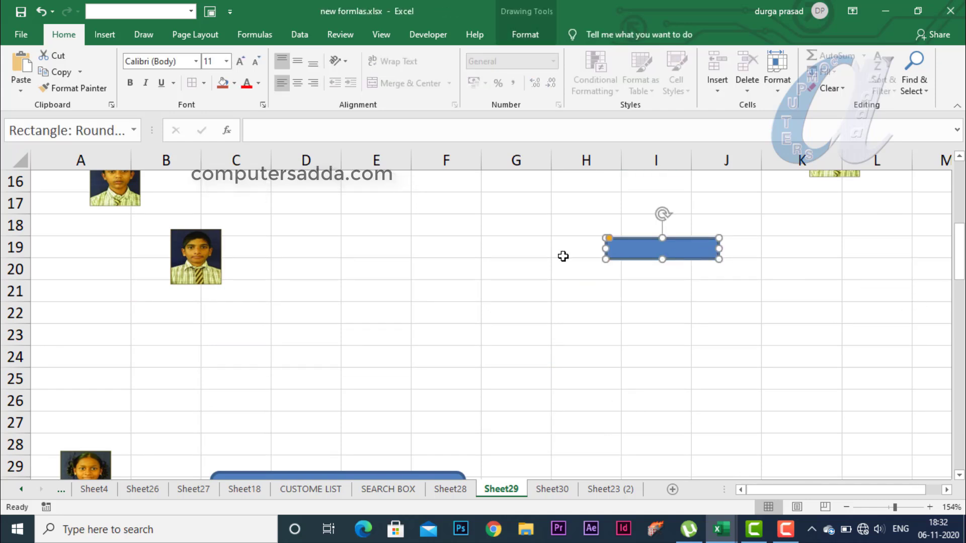
ctrl+click(209, 256)
ctrl+click(93, 471)
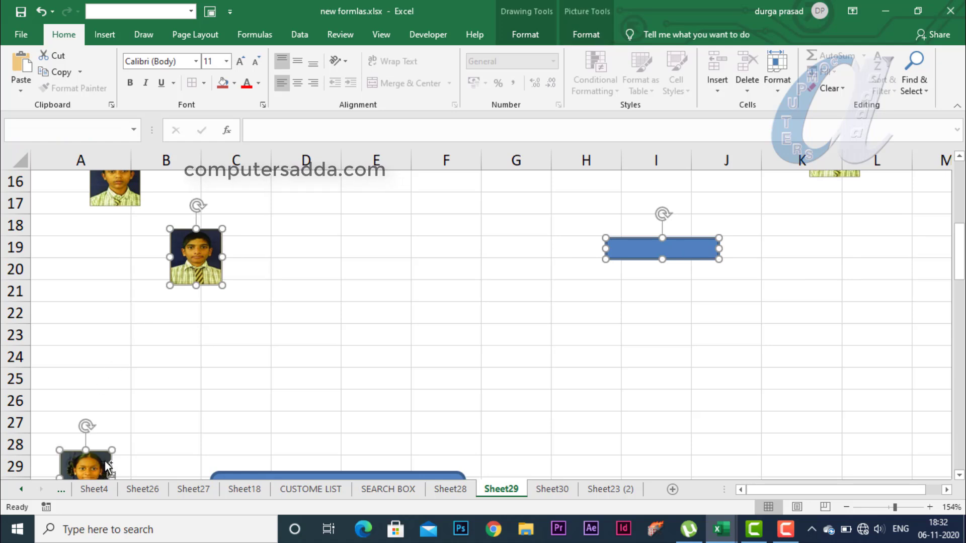
scroll(162, 431, down, 1)
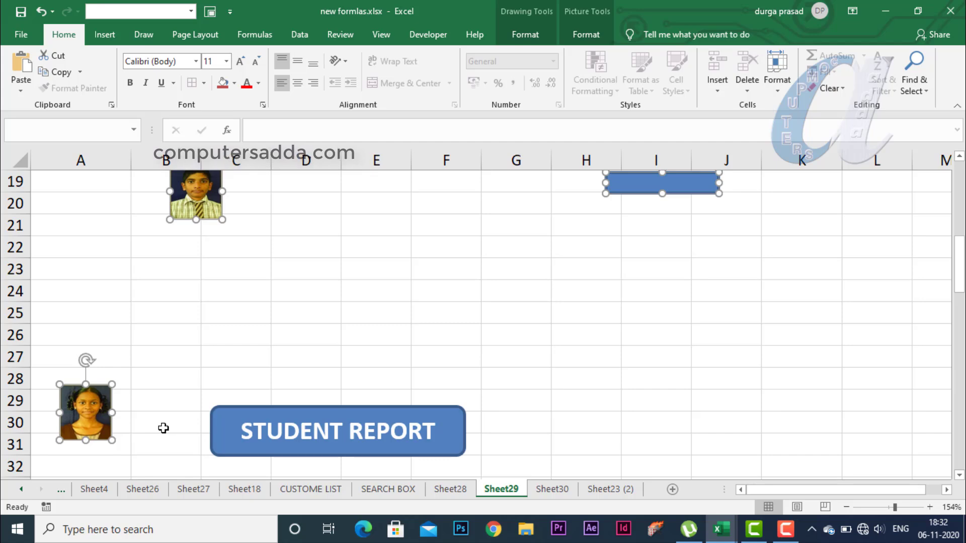
click(375, 317)
- Select all objects with Find & Select > Go To Special > Objects and delete every picture and shape
scroll(375, 312, up, 6)
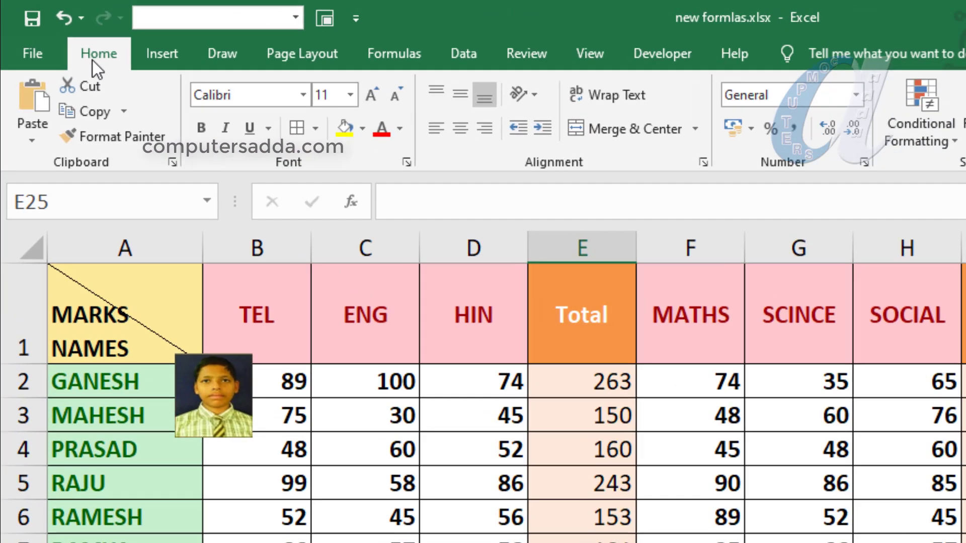
click(879, 154)
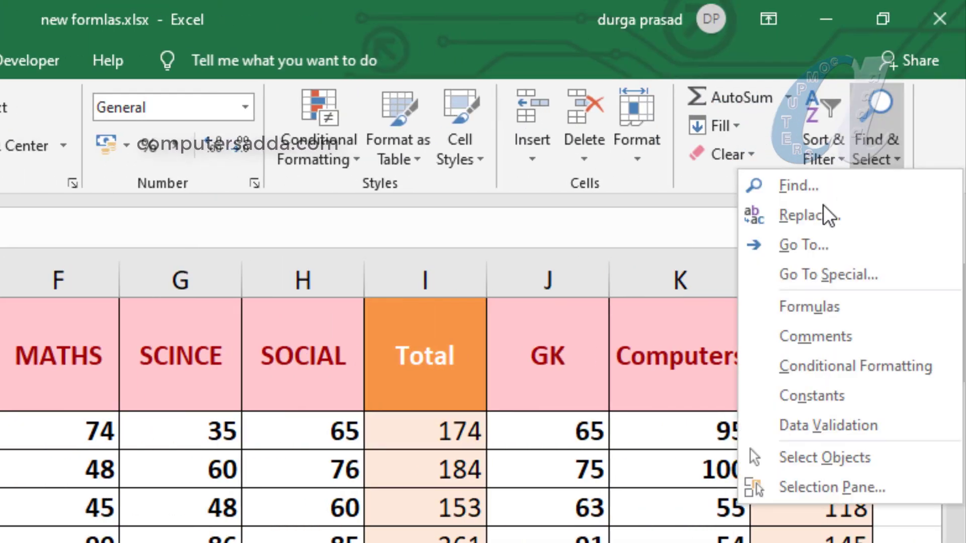
click(794, 277)
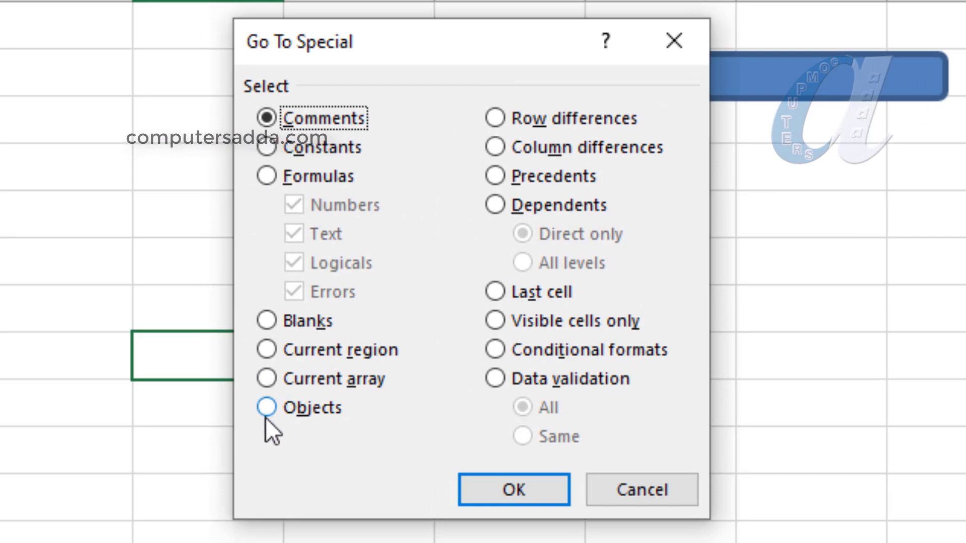
click(268, 410)
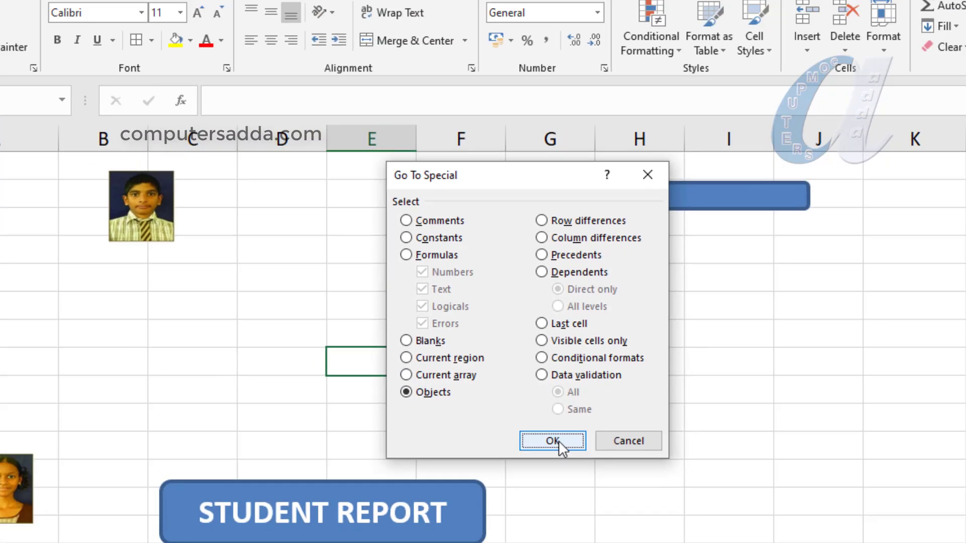
click(514, 489)
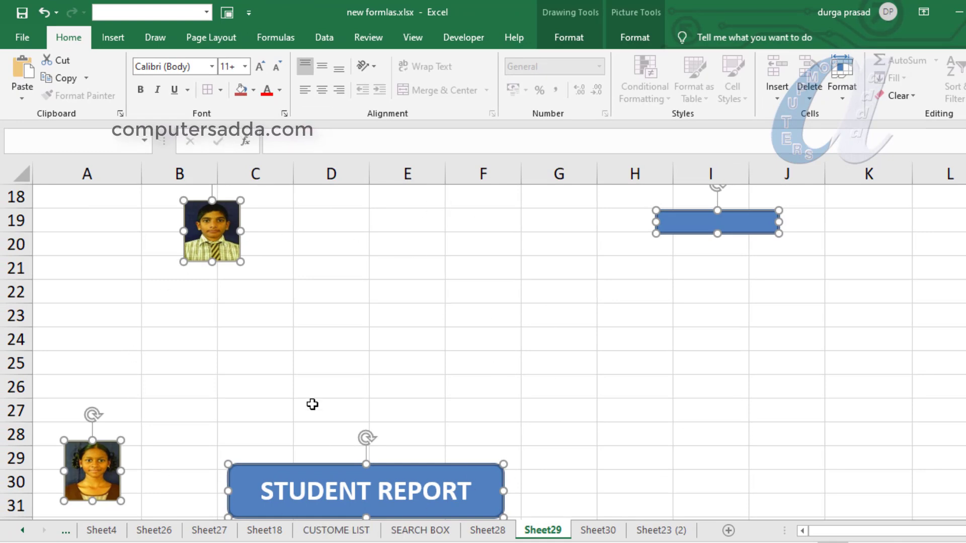
scroll(312, 404, up, 6)
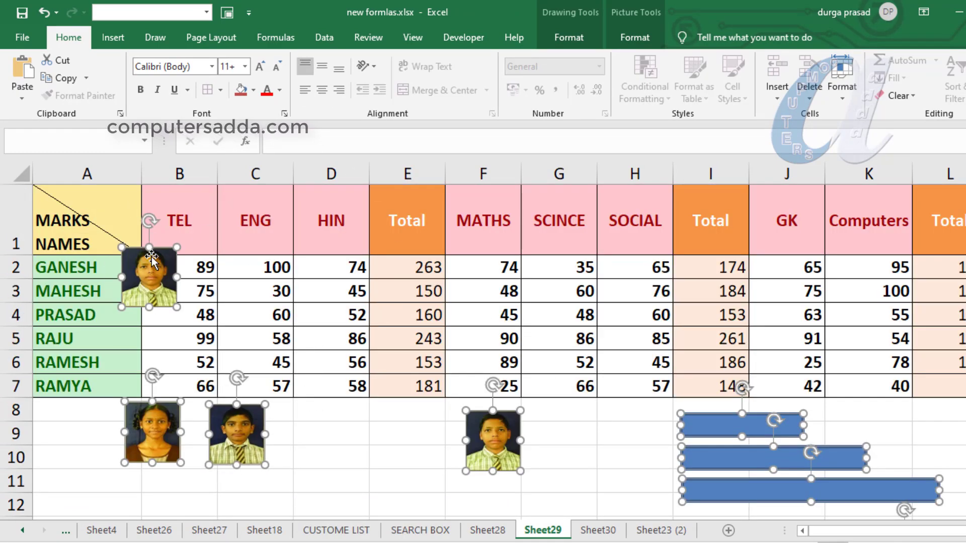
key(Delete)
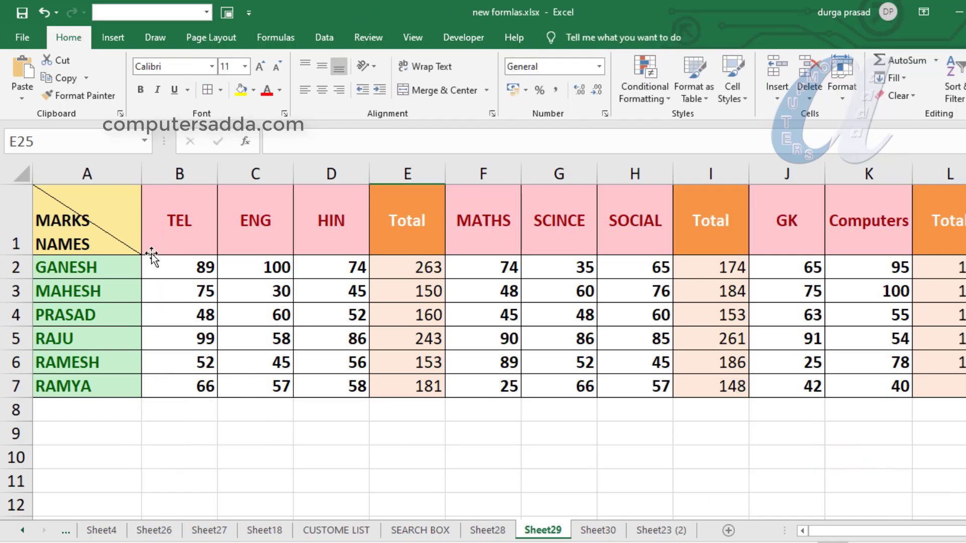
scroll(267, 366, down, 6)
scroll(263, 332, up, 6)
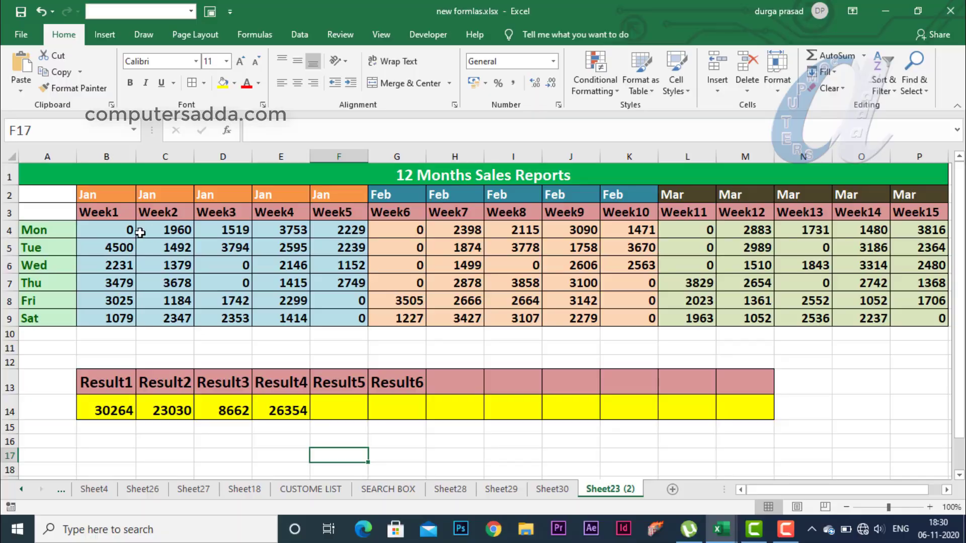
- Select the Mon–Fri weekly sales figures in B4:P8 on Sheet23 (2)
drag(140, 232, 921, 300)
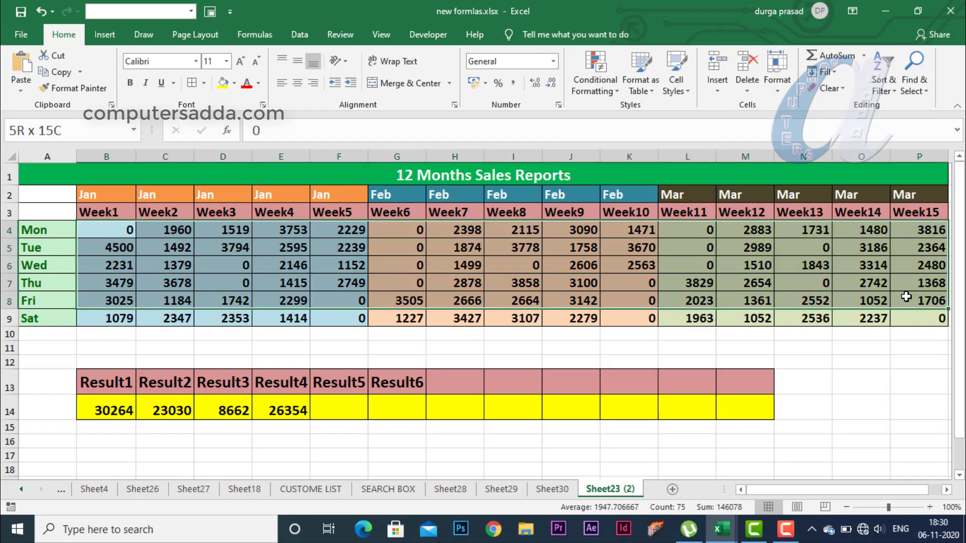
drag(96, 411, 308, 408)
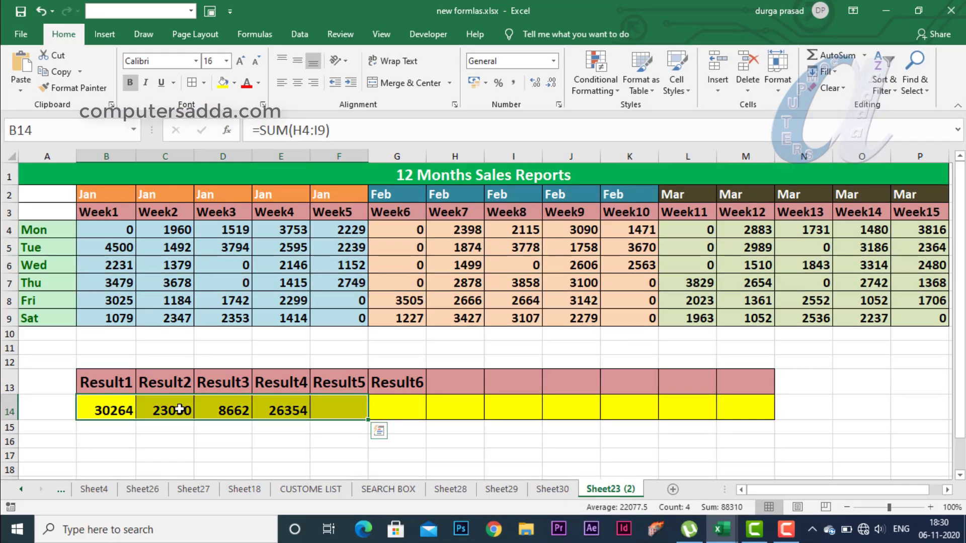
click(97, 411)
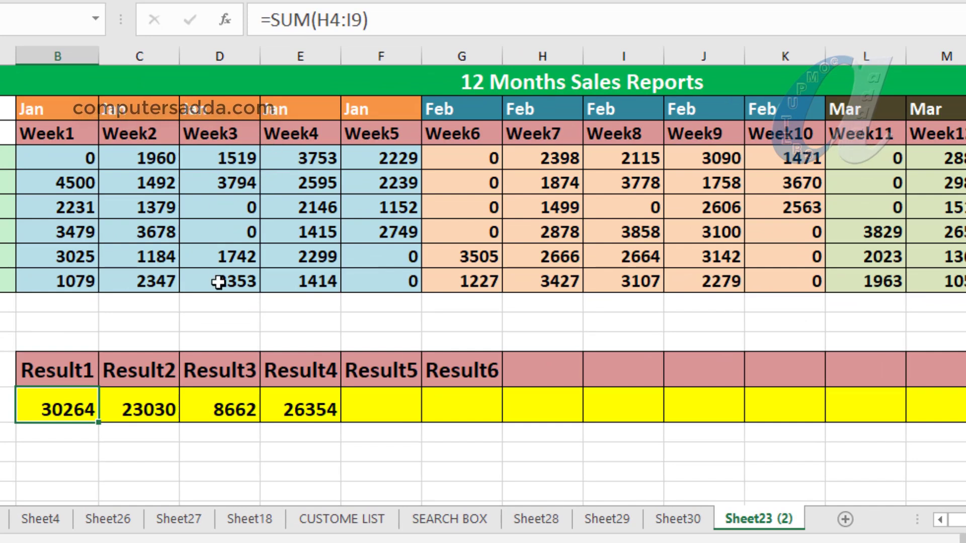
double_click(60, 411)
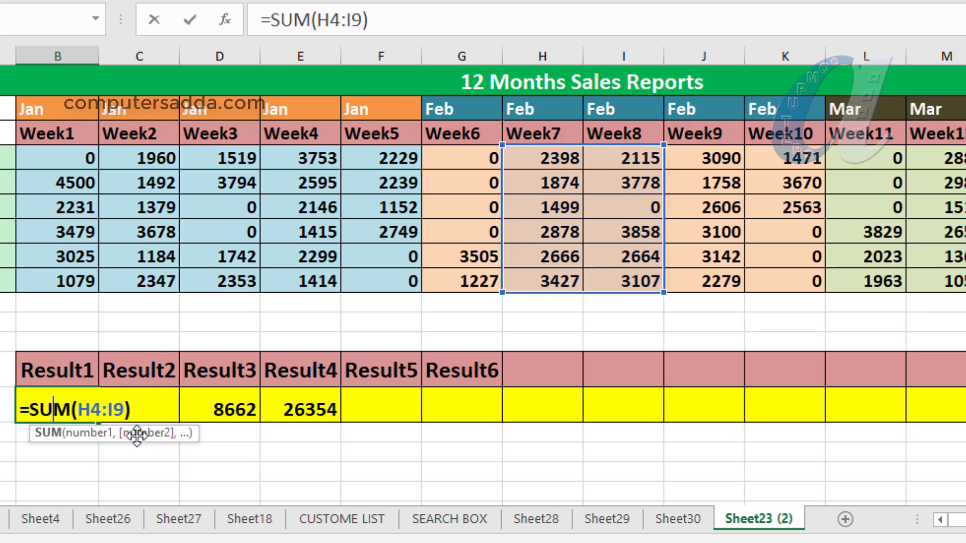
key(ctrl+Return)
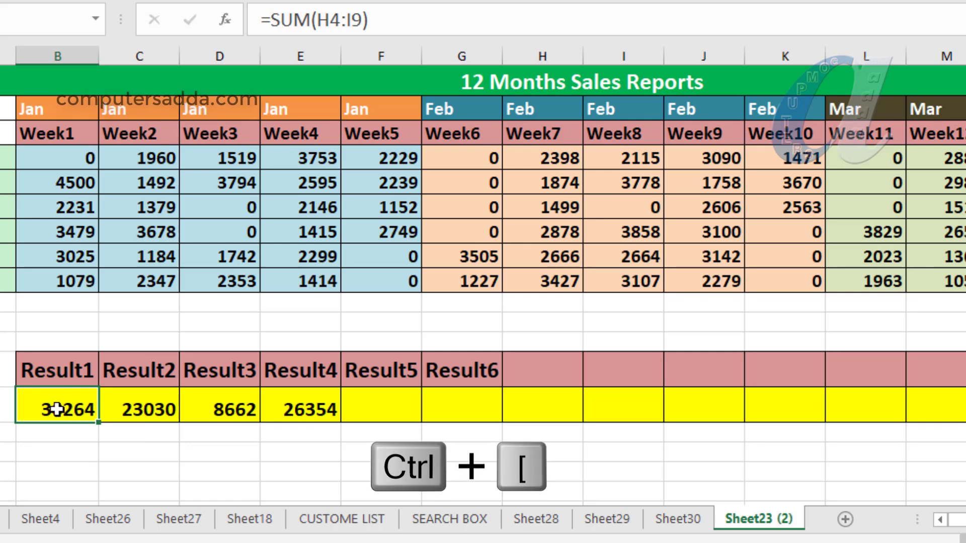
key(ctrl+bracketleft)
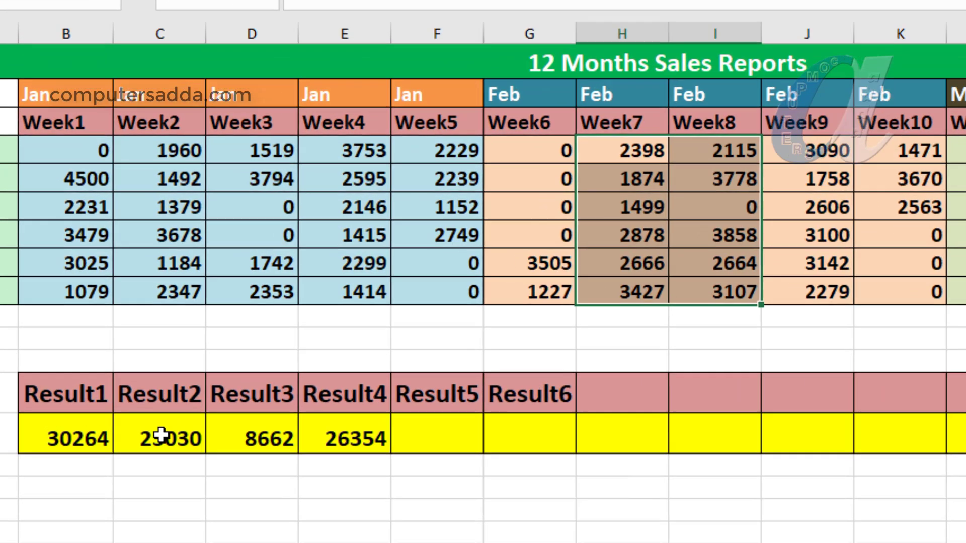
click(137, 407)
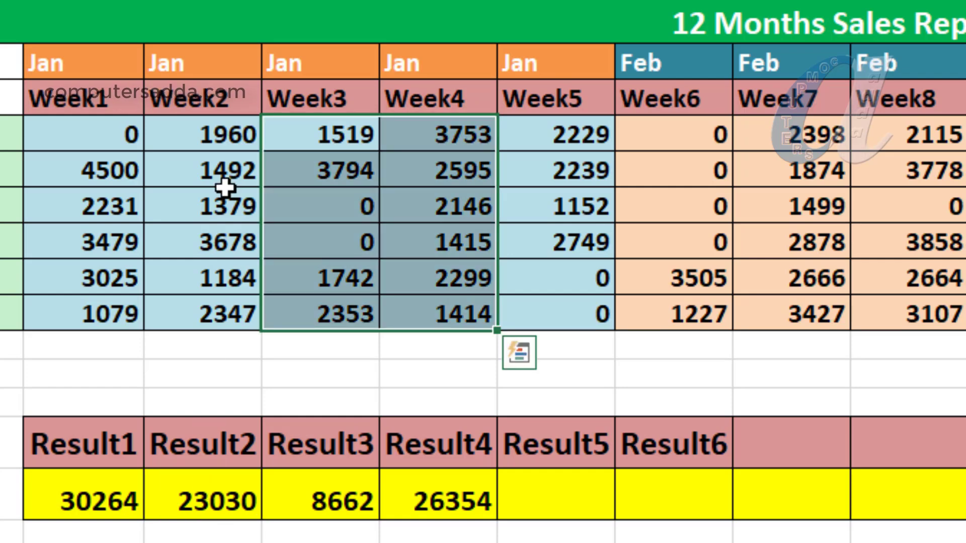
click(309, 498)
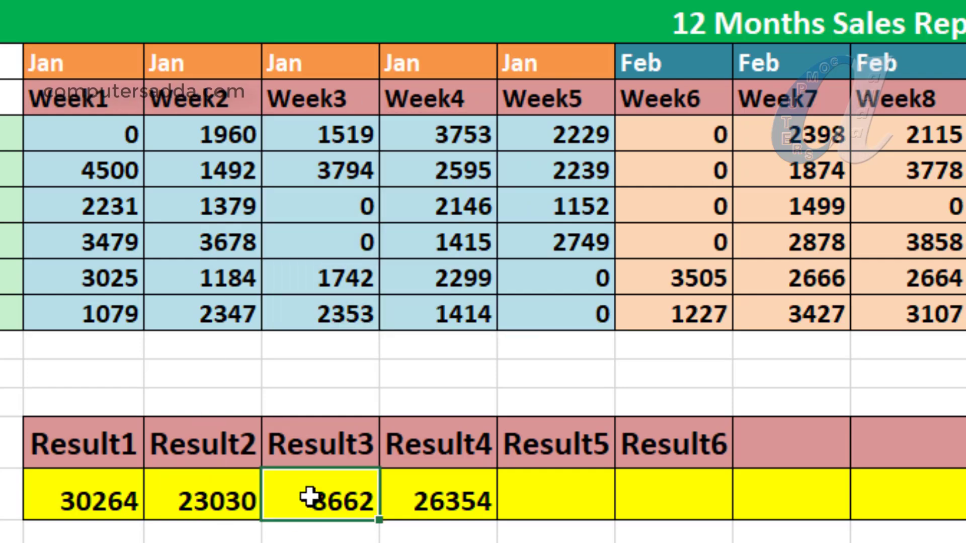